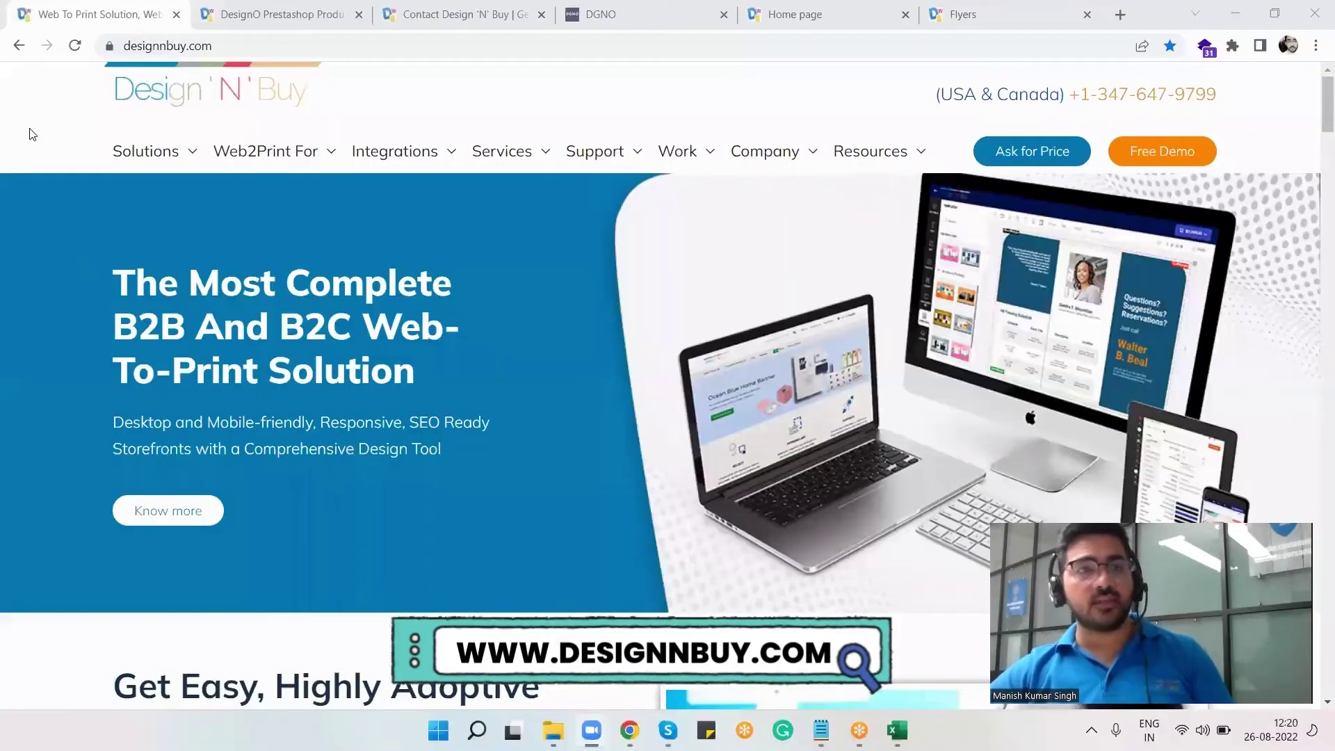
# Step: Browse the Integrations menu and switch to the PrestaShop product designer page
pyautogui.moveTo(272, 153)
pyautogui.moveTo(315, 223)
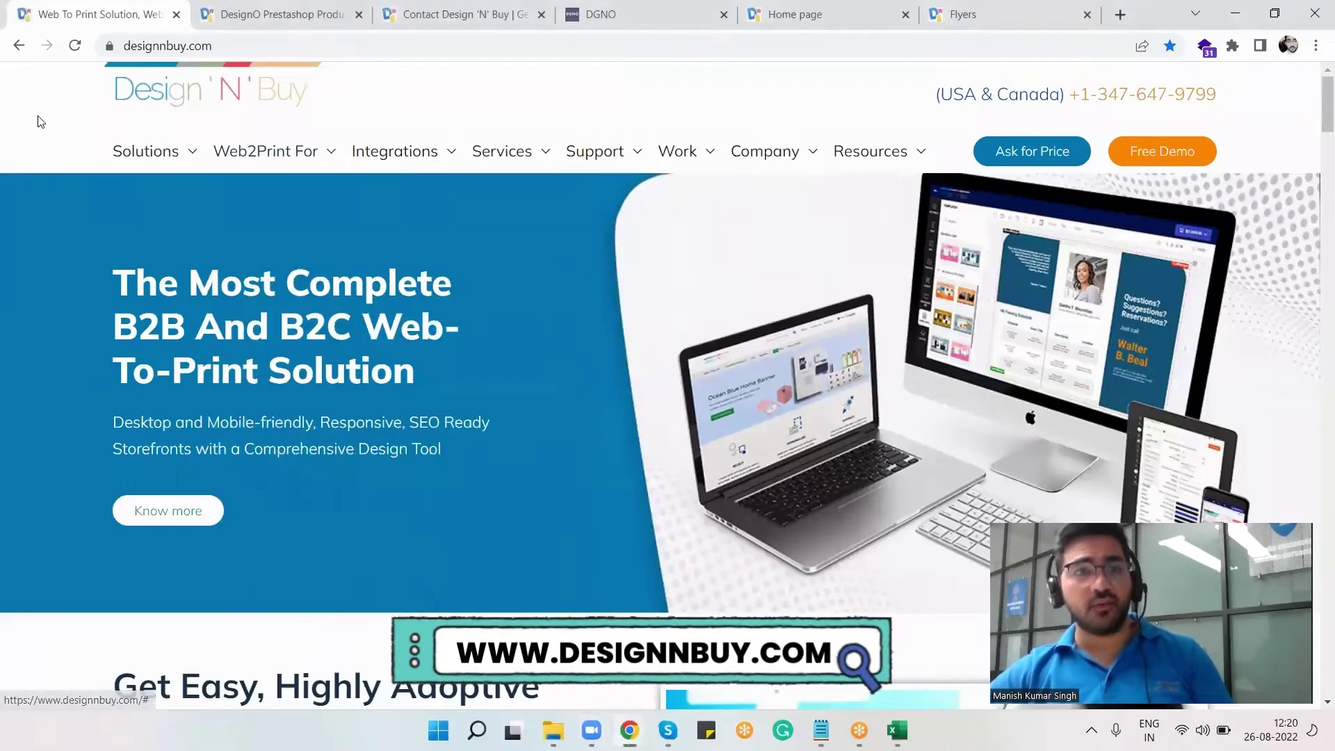
pyautogui.moveTo(553, 146)
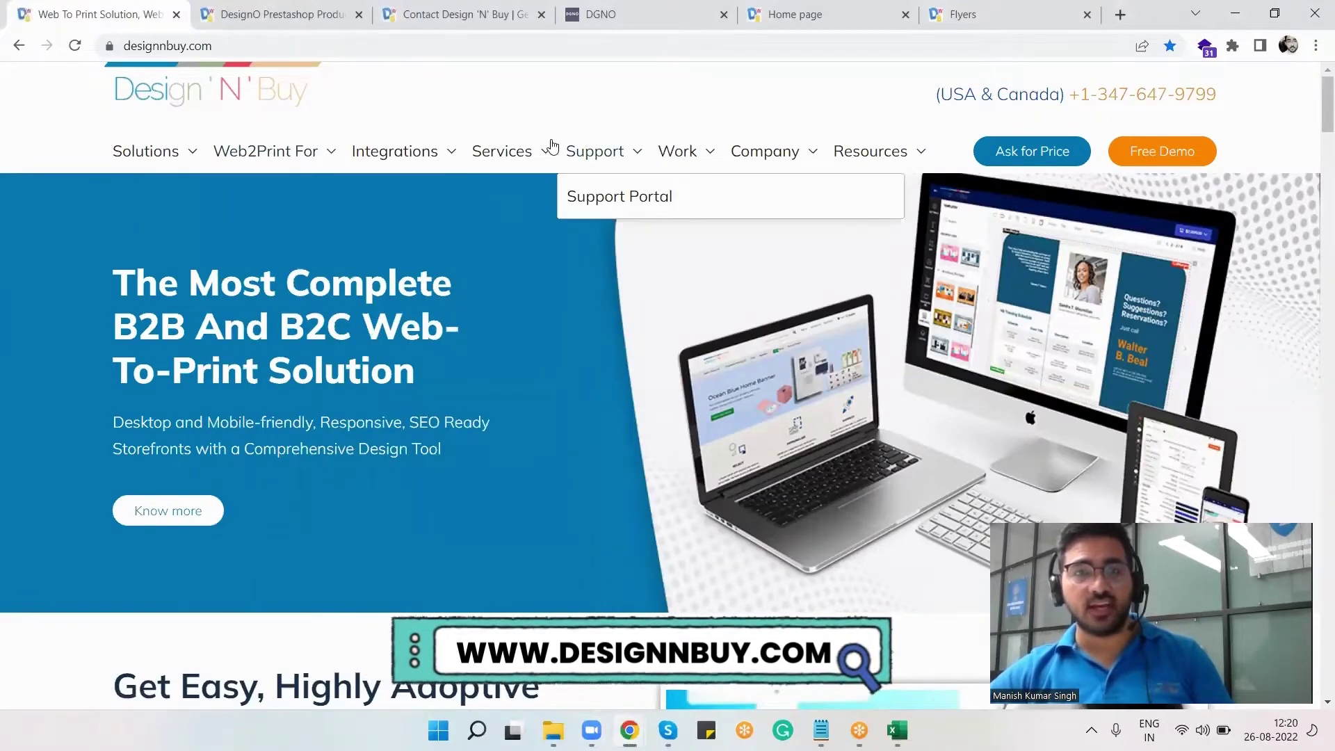
pyautogui.moveTo(435, 157)
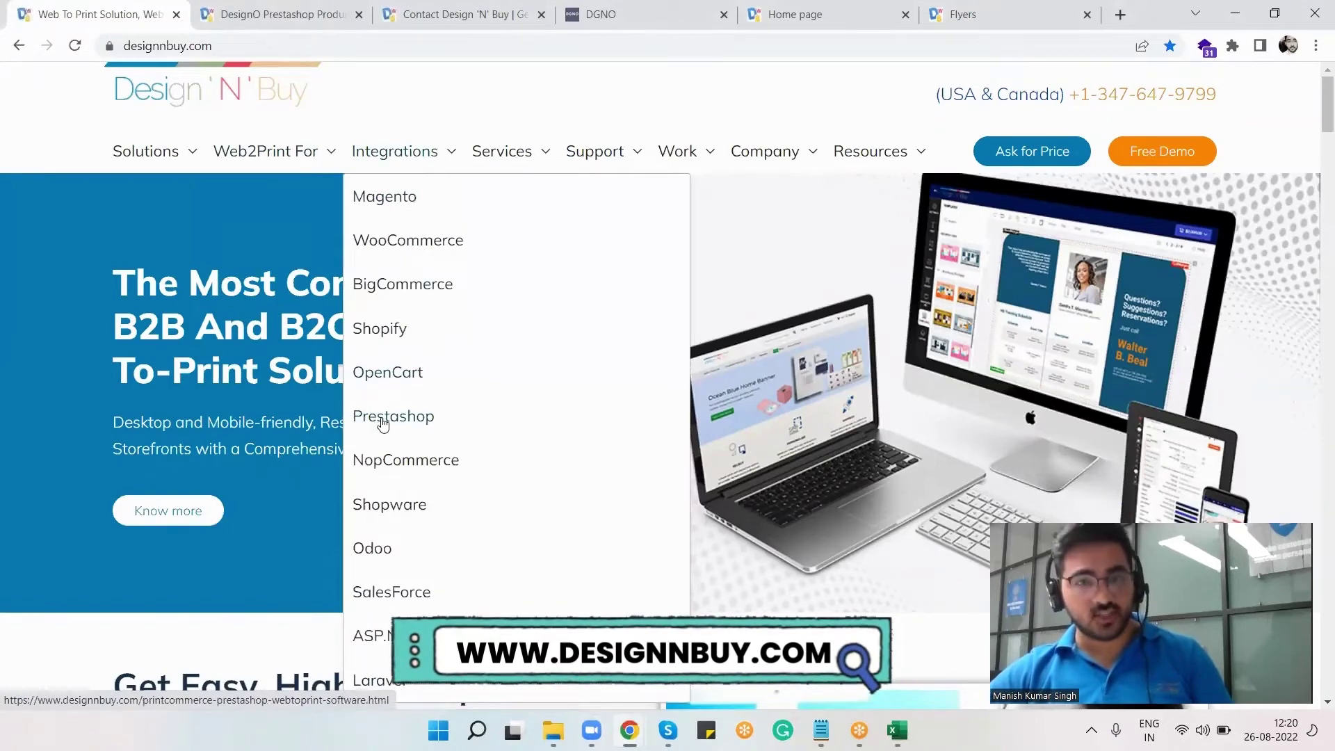
pyautogui.click(268, 17)
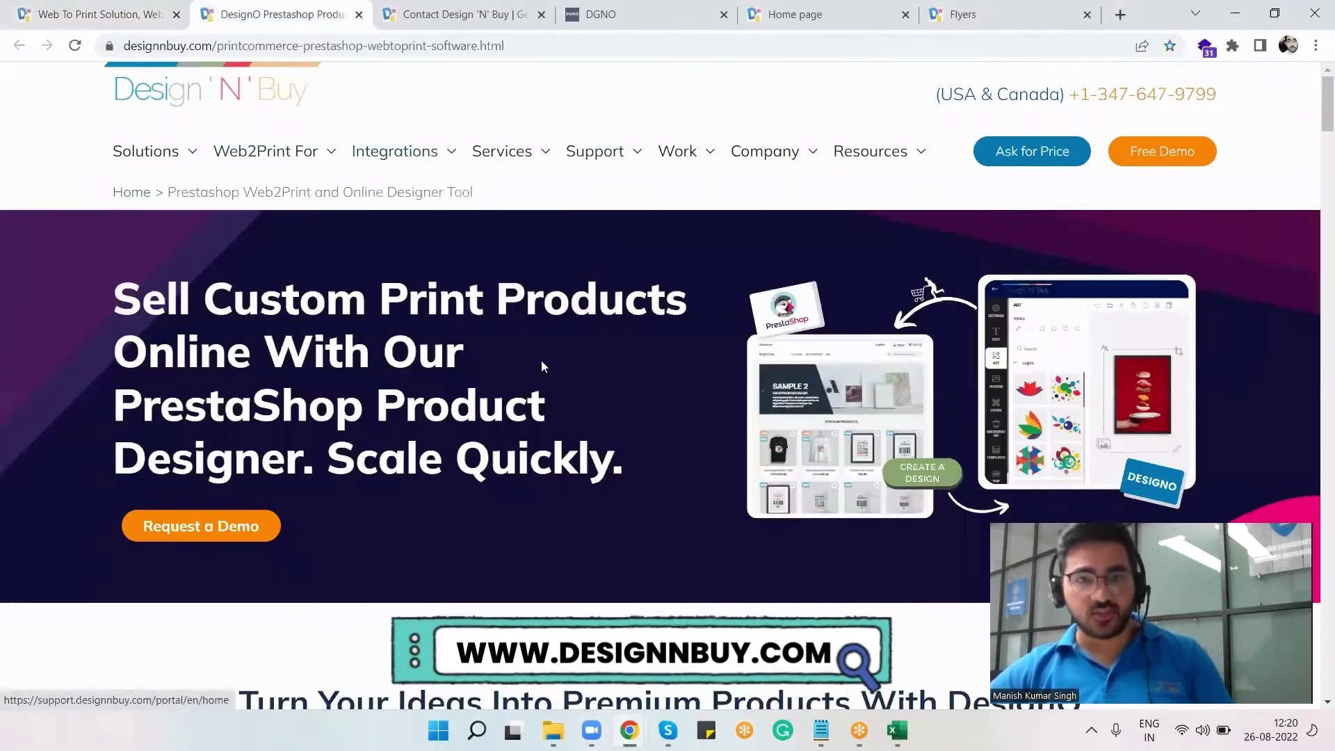
# Step: Scroll down to the Integrate, Populate and Customize setup steps
pyautogui.scroll(-5, 544, 391)
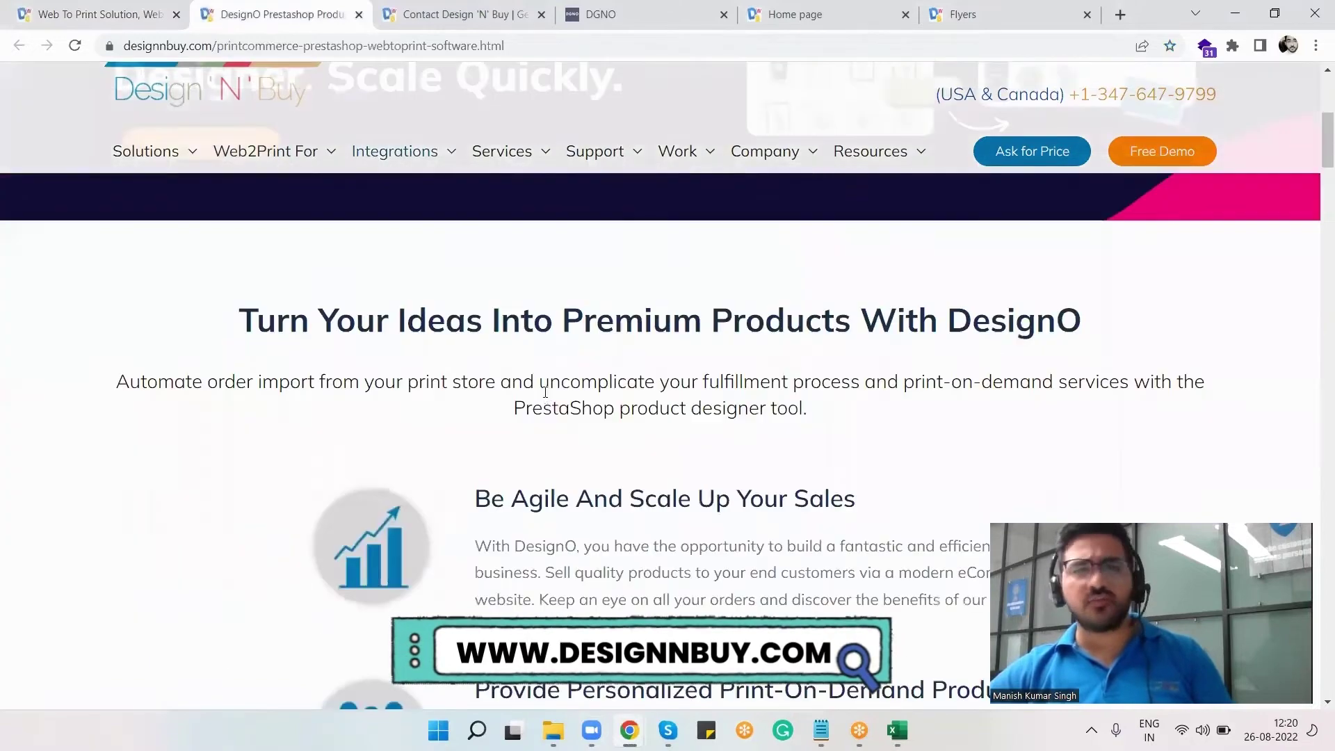
pyautogui.scroll(-20, 545, 391)
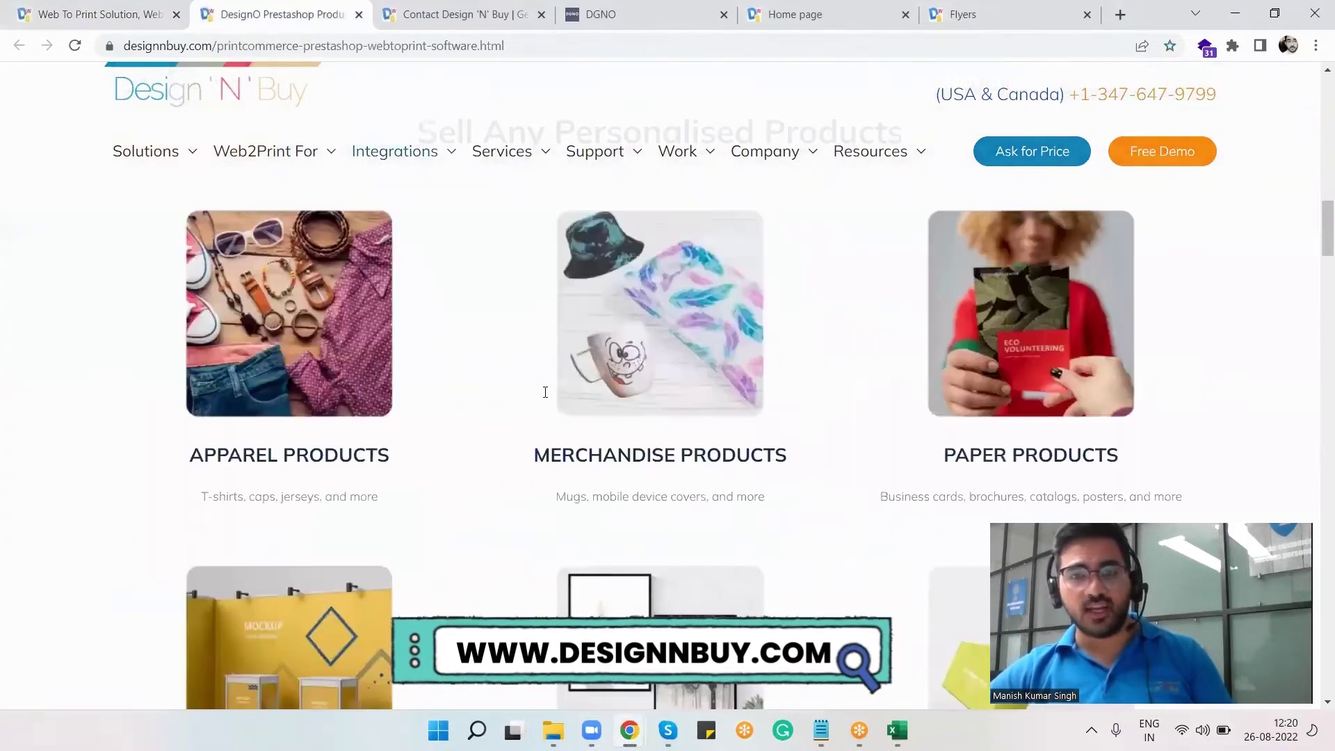
pyautogui.scroll(-10, 545, 391)
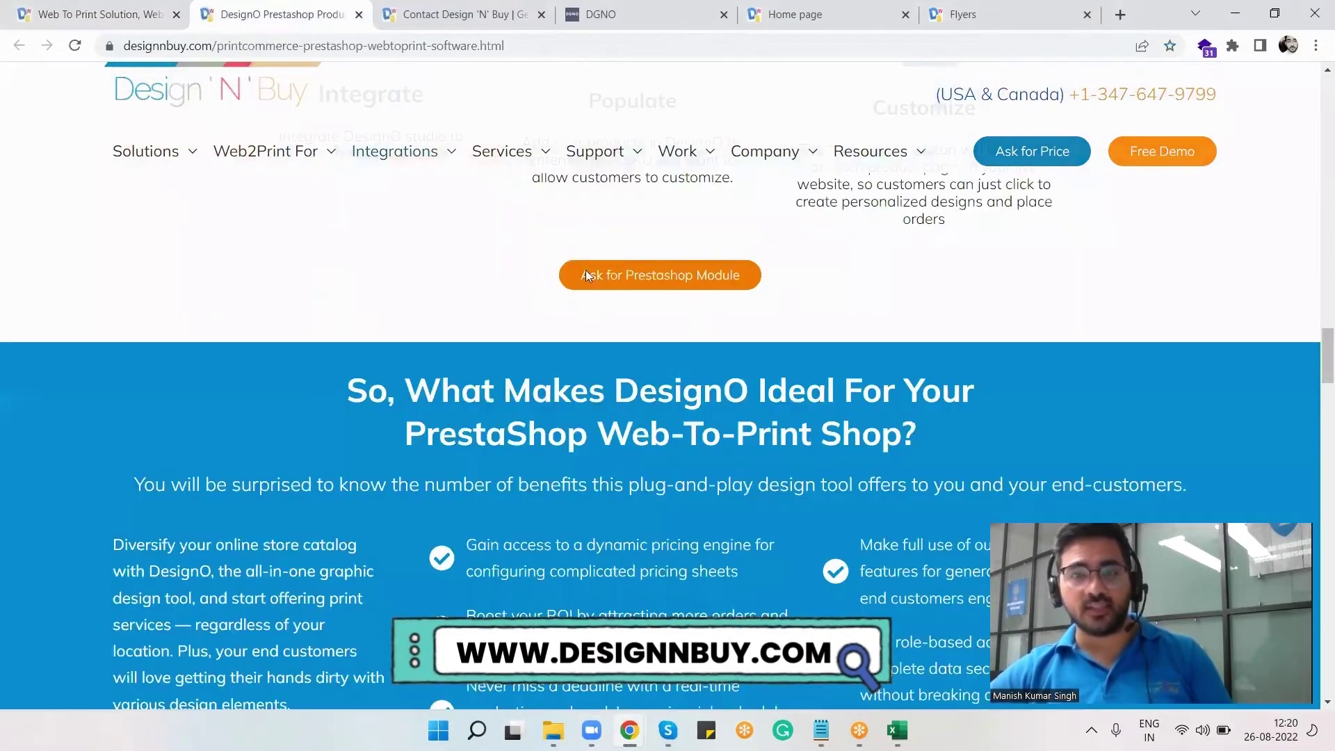
pyautogui.scroll(2, 598, 348)
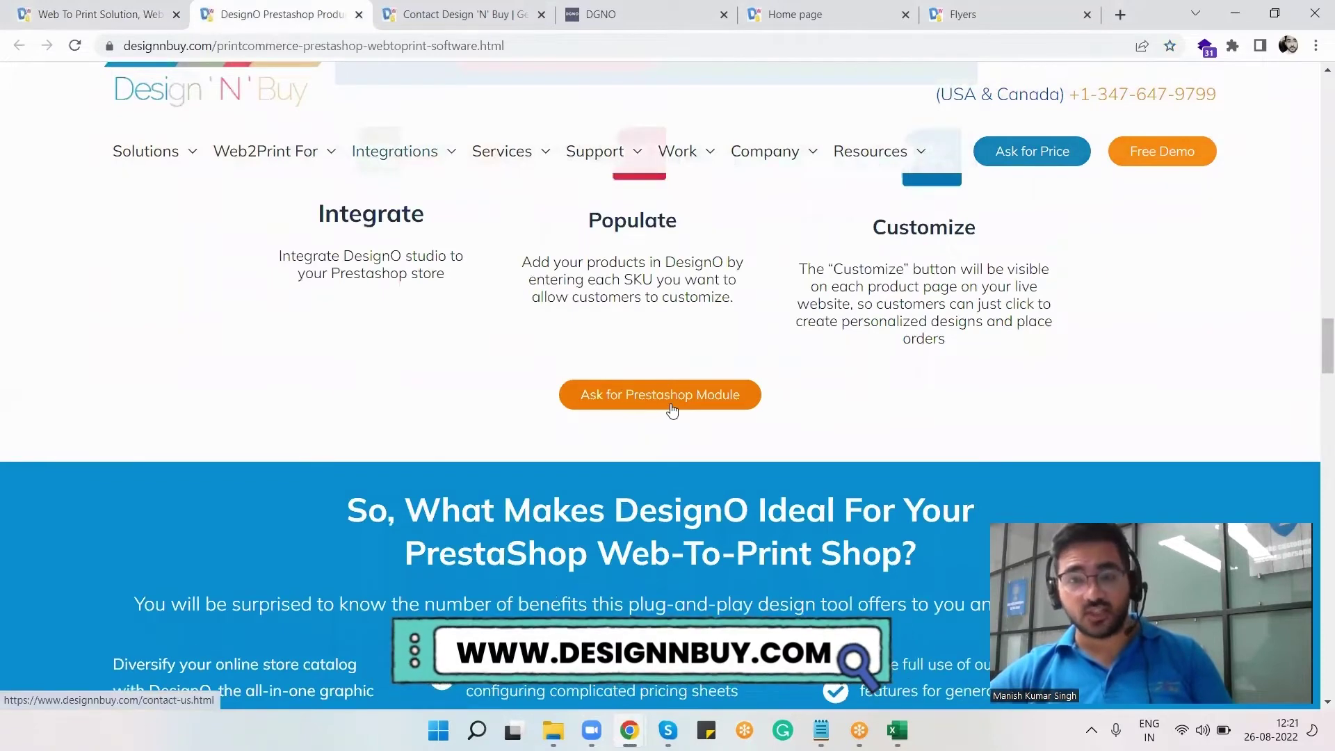
# Step: Open the Contact Us form via Ask for Prestashop Module
pyautogui.click(638, 395)
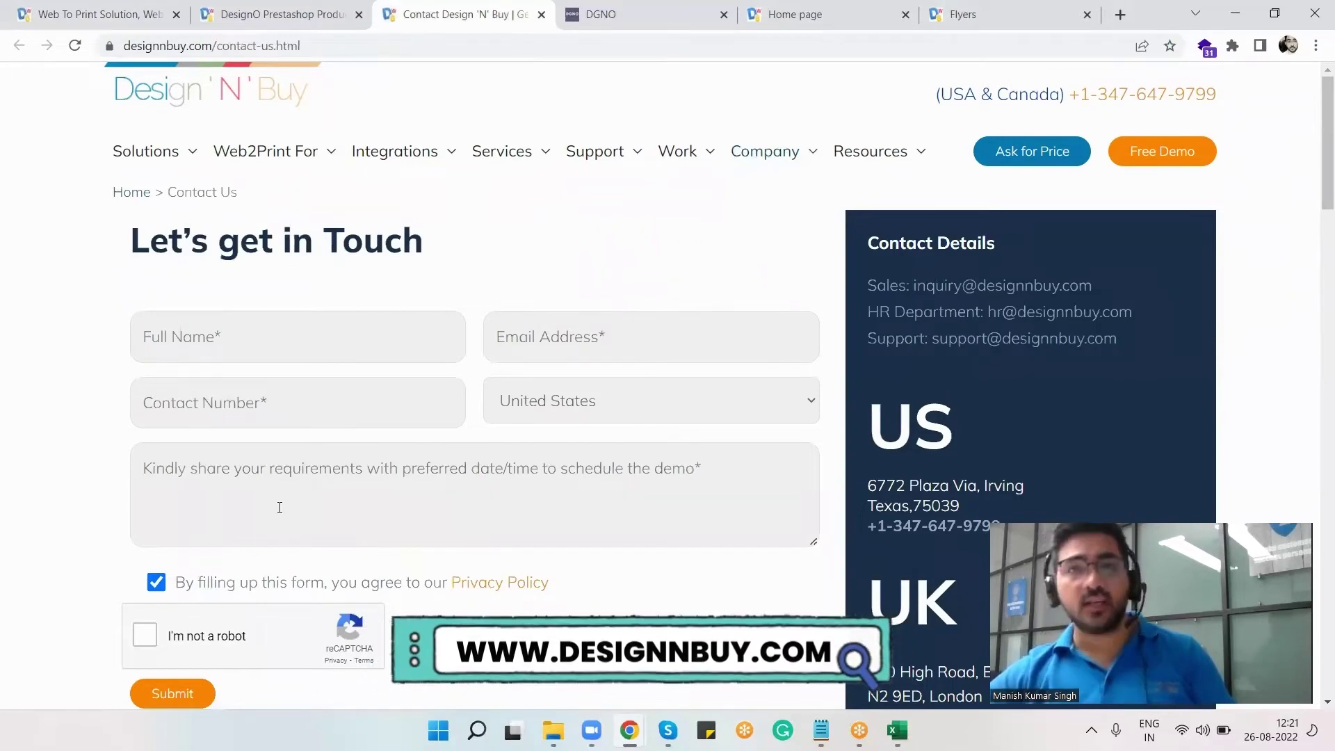
# Step: Switch to the DesignO admin dashboard tab
pyautogui.click(649, 15)
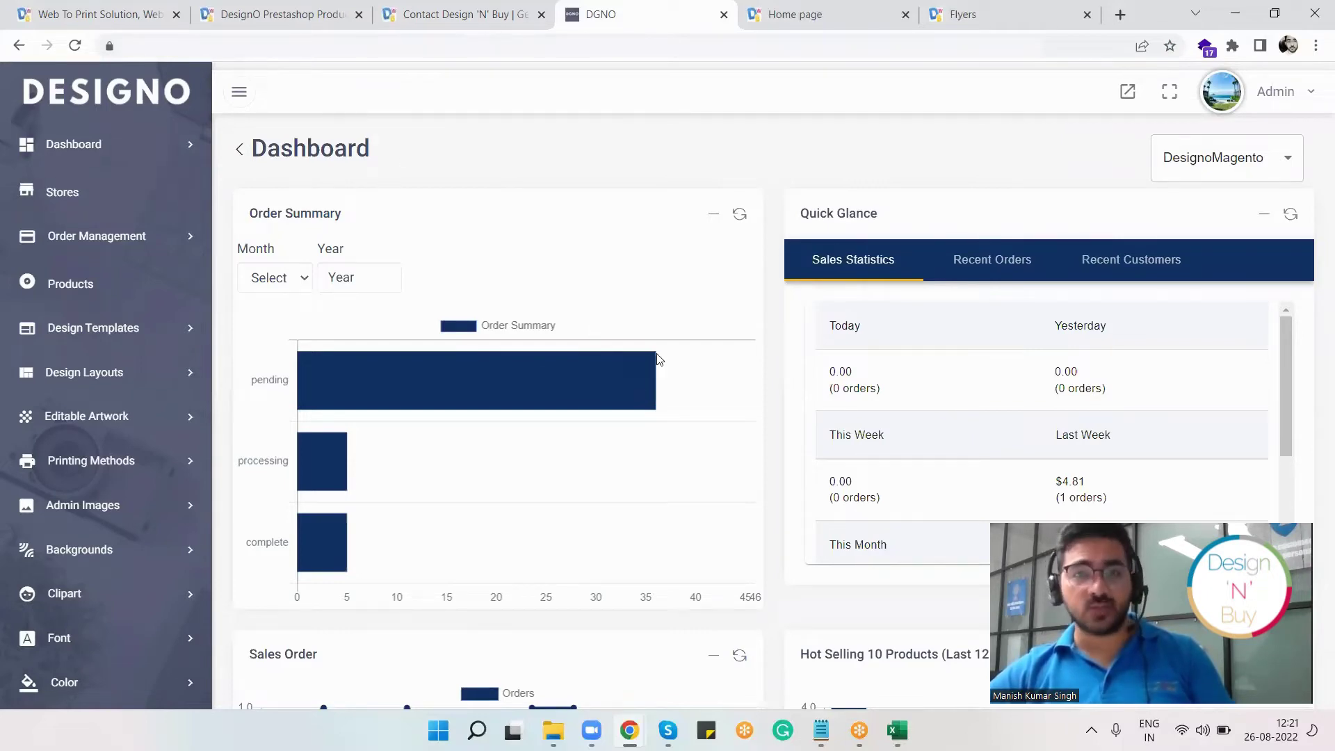
# Step: Look over the dashboard charts, then open the Products list with T-shirt, Sneakers and Straight Tuck Box
pyautogui.scroll(-1, 659, 360)
pyautogui.scroll(-8, 659, 360)
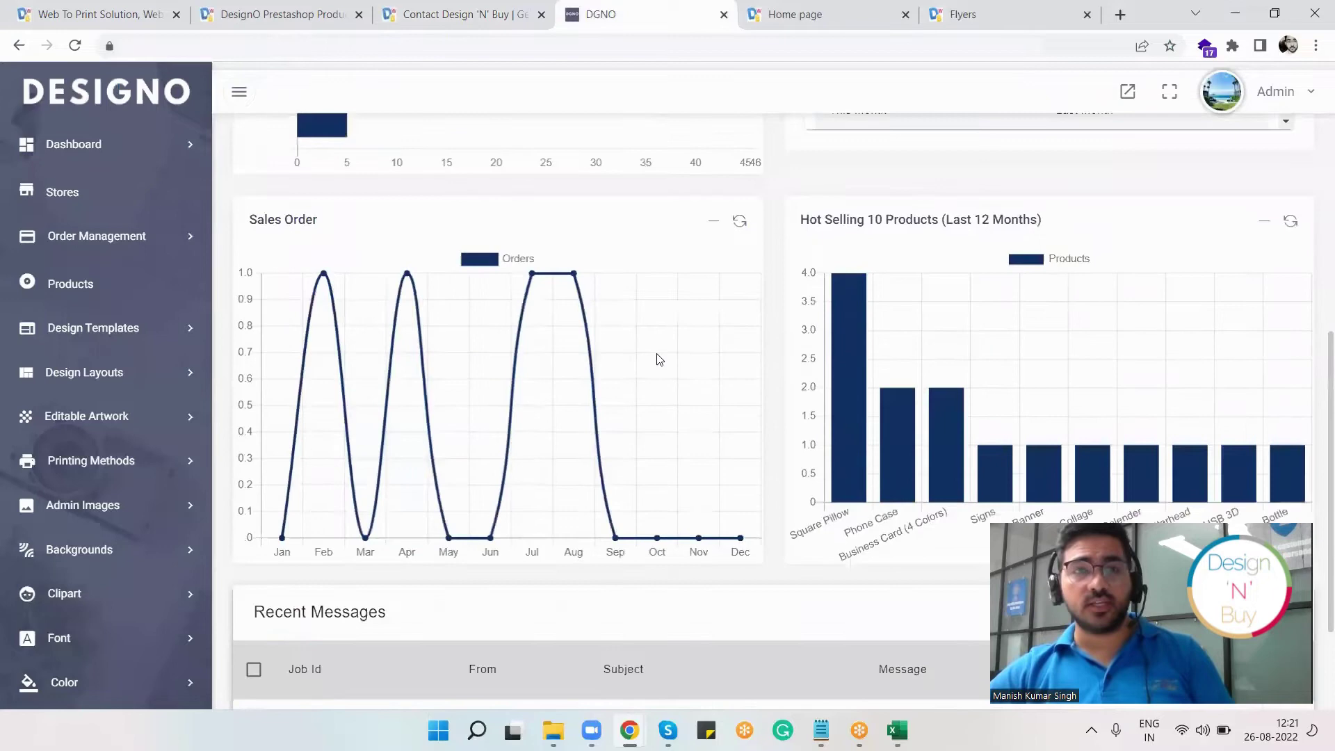
pyautogui.scroll(8, 640, 445)
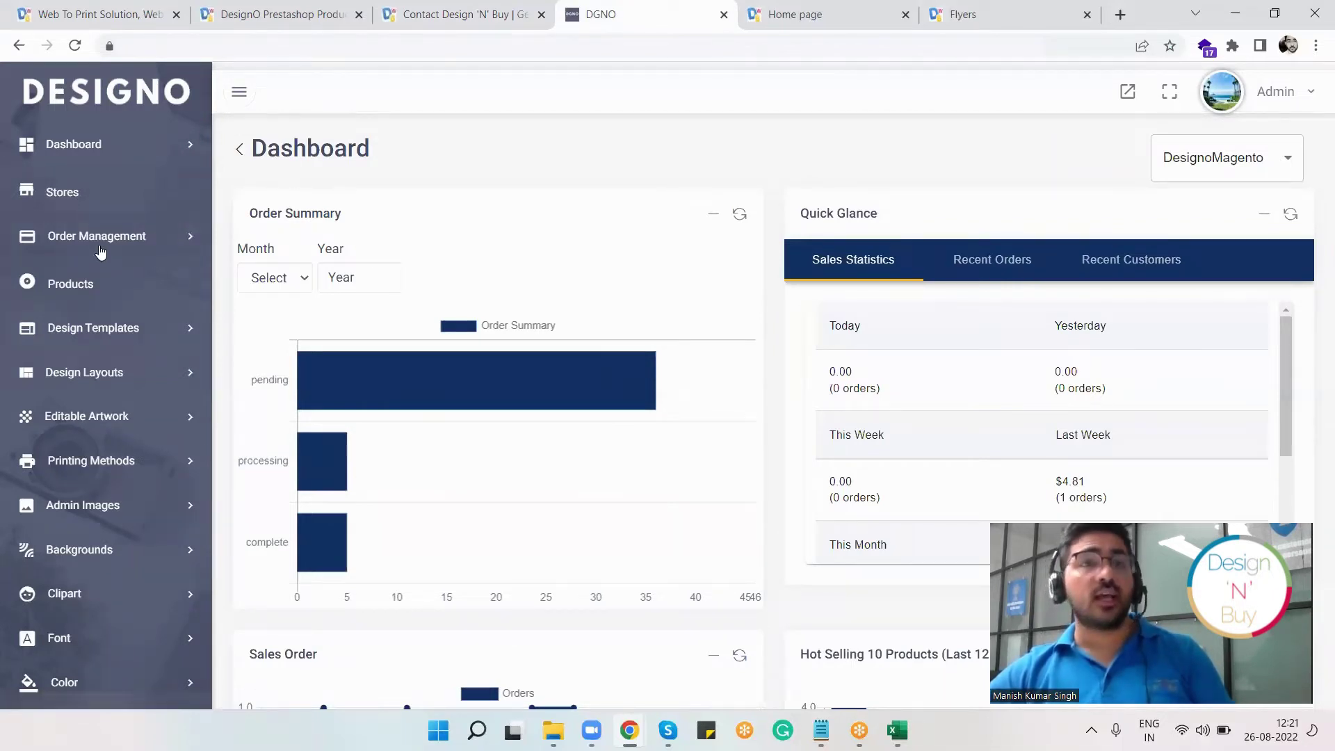
pyautogui.click(63, 291)
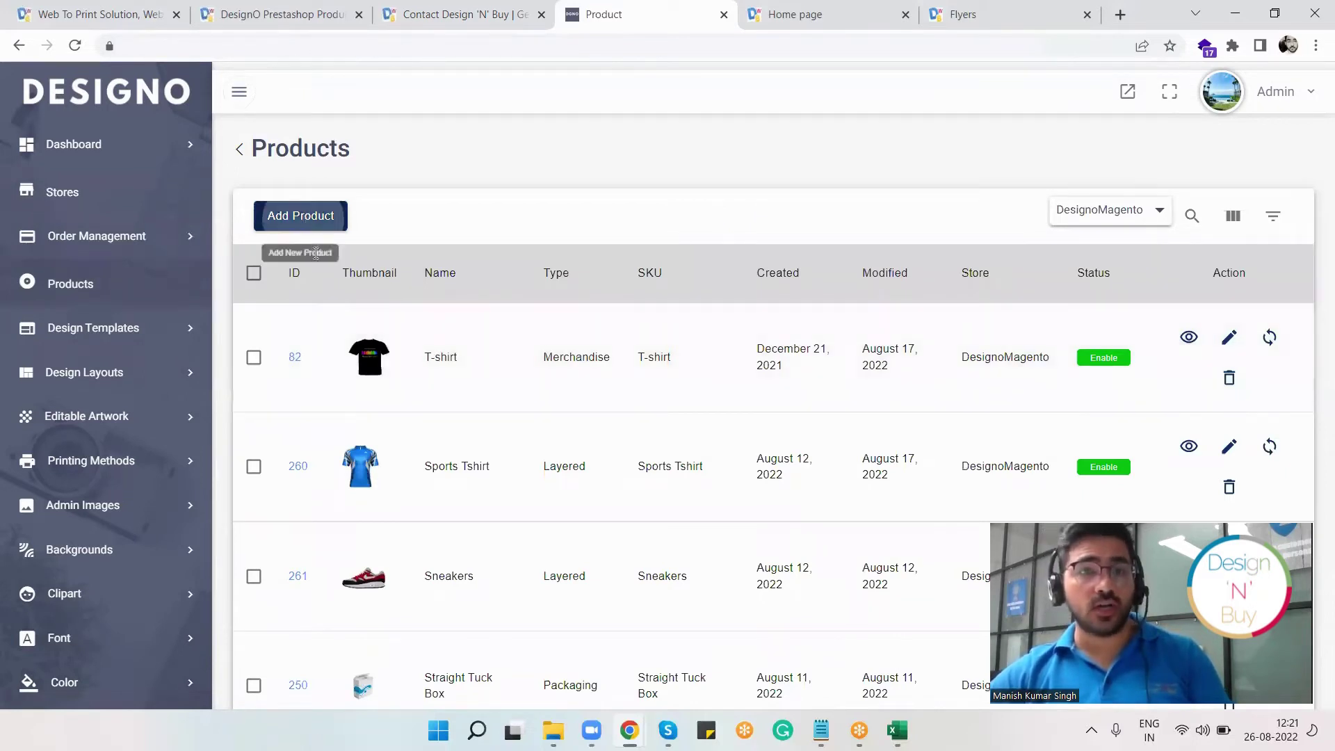
pyautogui.click(299, 217)
pyautogui.click(339, 350)
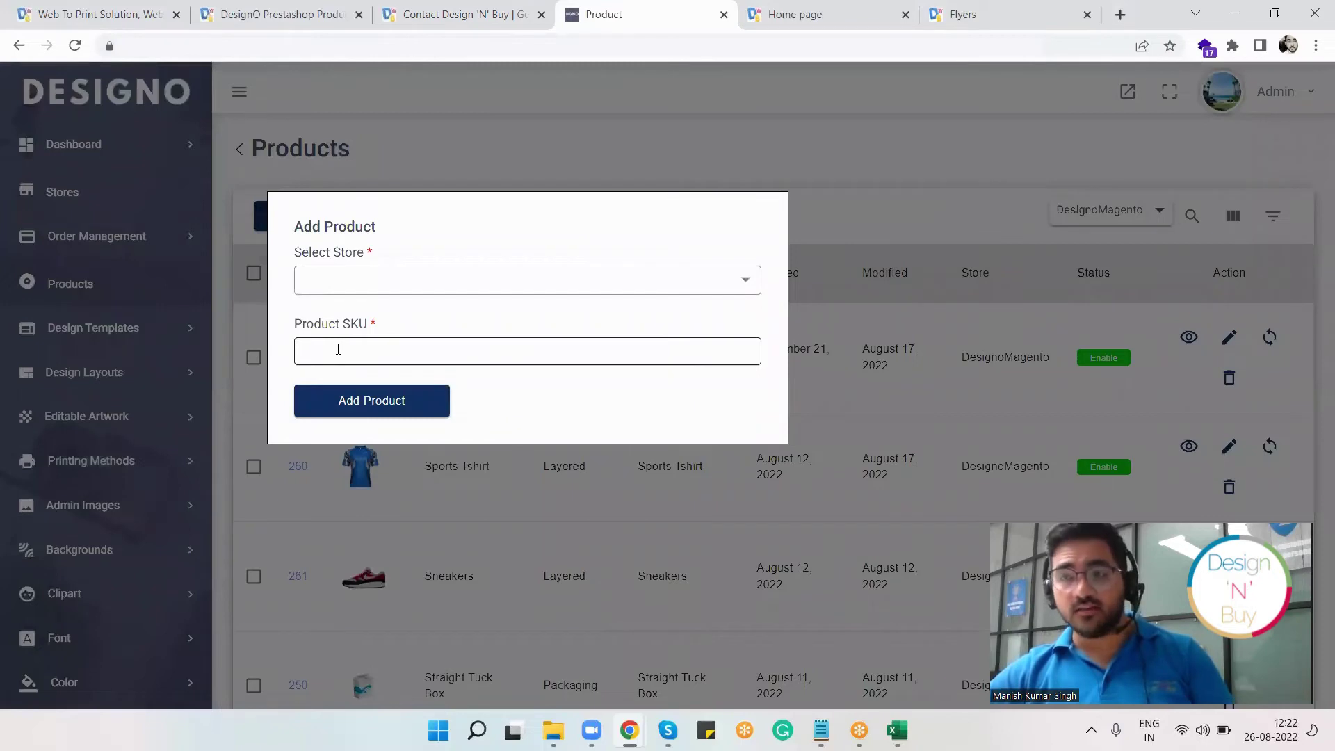
pyautogui.click(835, 163)
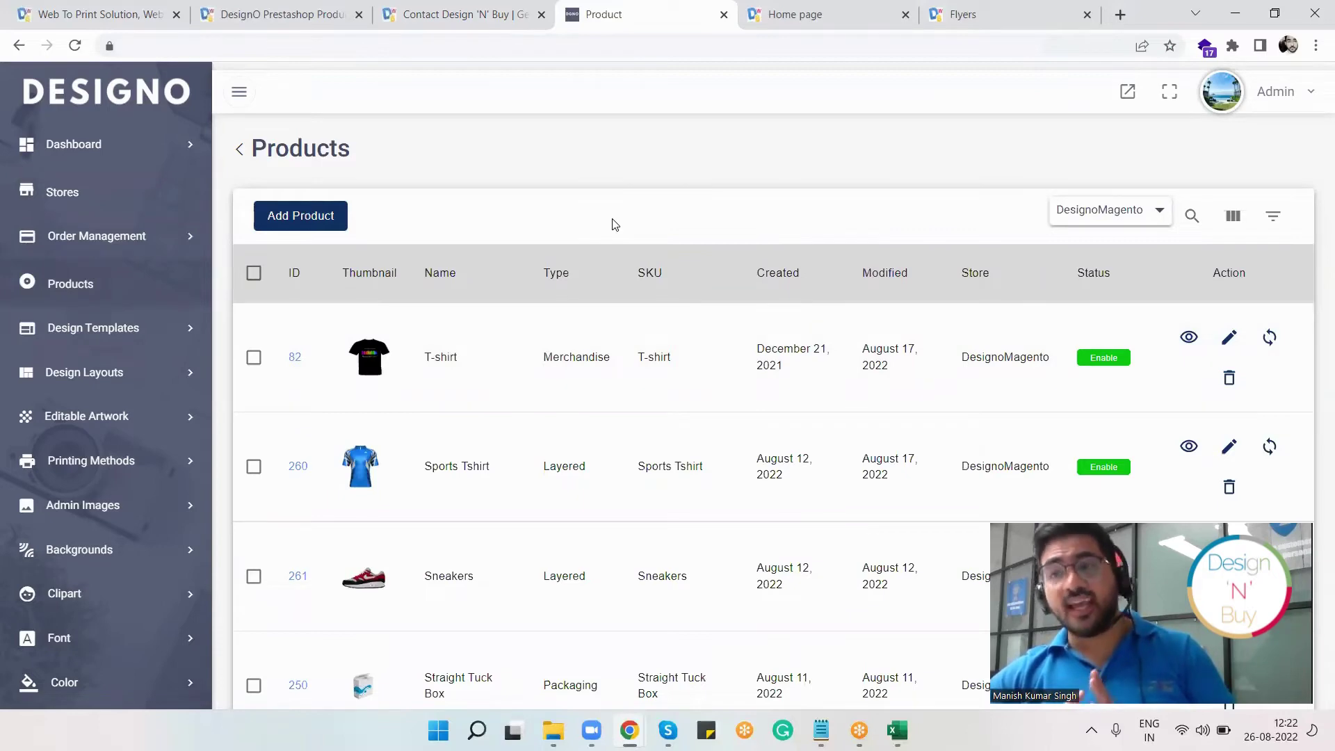
# Step: Go to the storefront home page and scroll down to Best Sellers
pyautogui.click(853, 11)
pyautogui.scroll(-8, 559, 326)
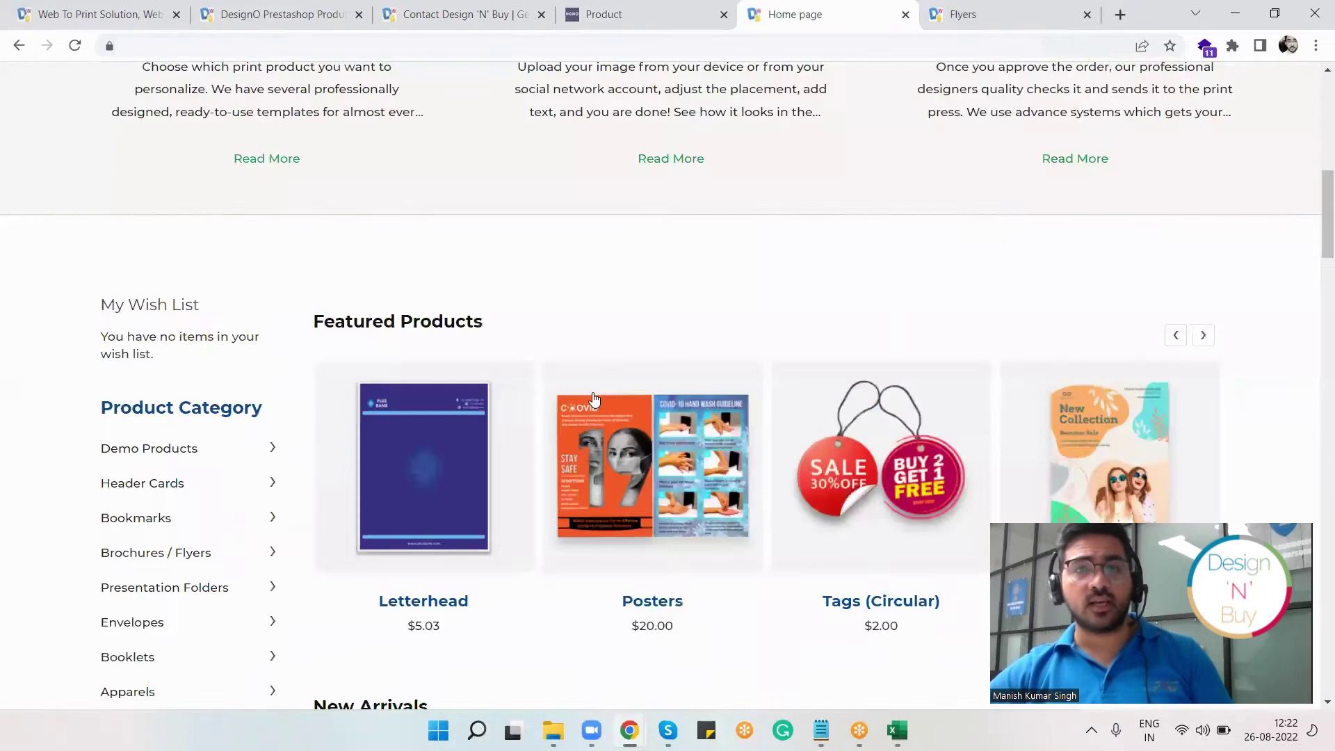
pyautogui.scroll(-5, 593, 396)
pyautogui.scroll(-8, 572, 420)
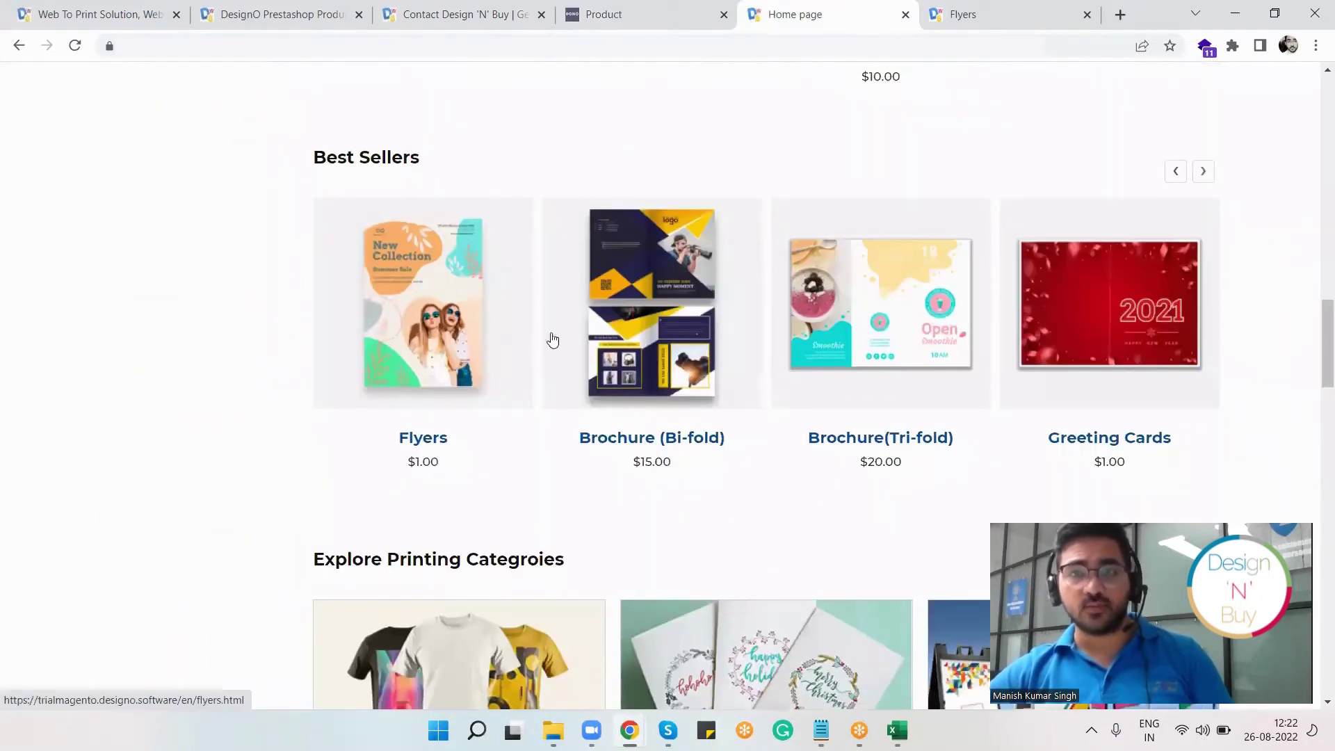
# Step: Switch to the Flyers product page and scroll to its $61.00 Add to Cart and Customize options
pyautogui.click(1035, 7)
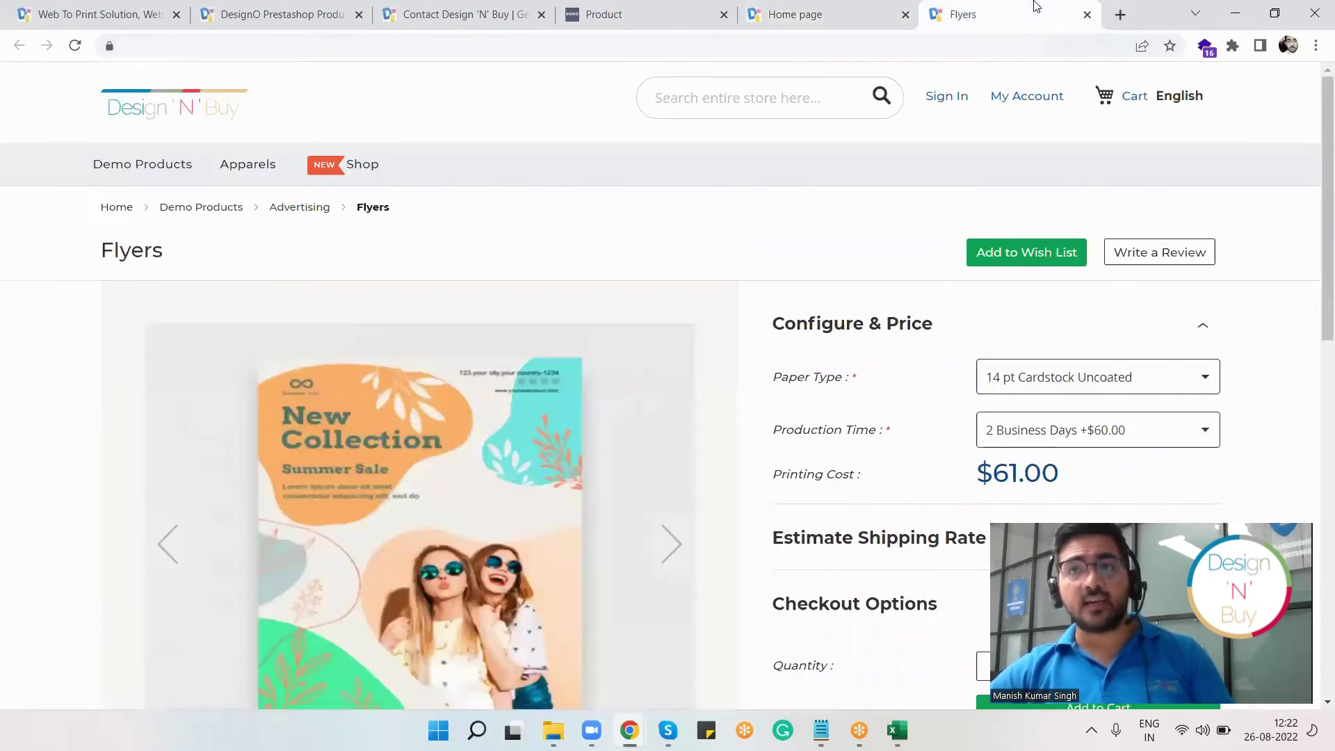
pyautogui.scroll(-2, 853, 219)
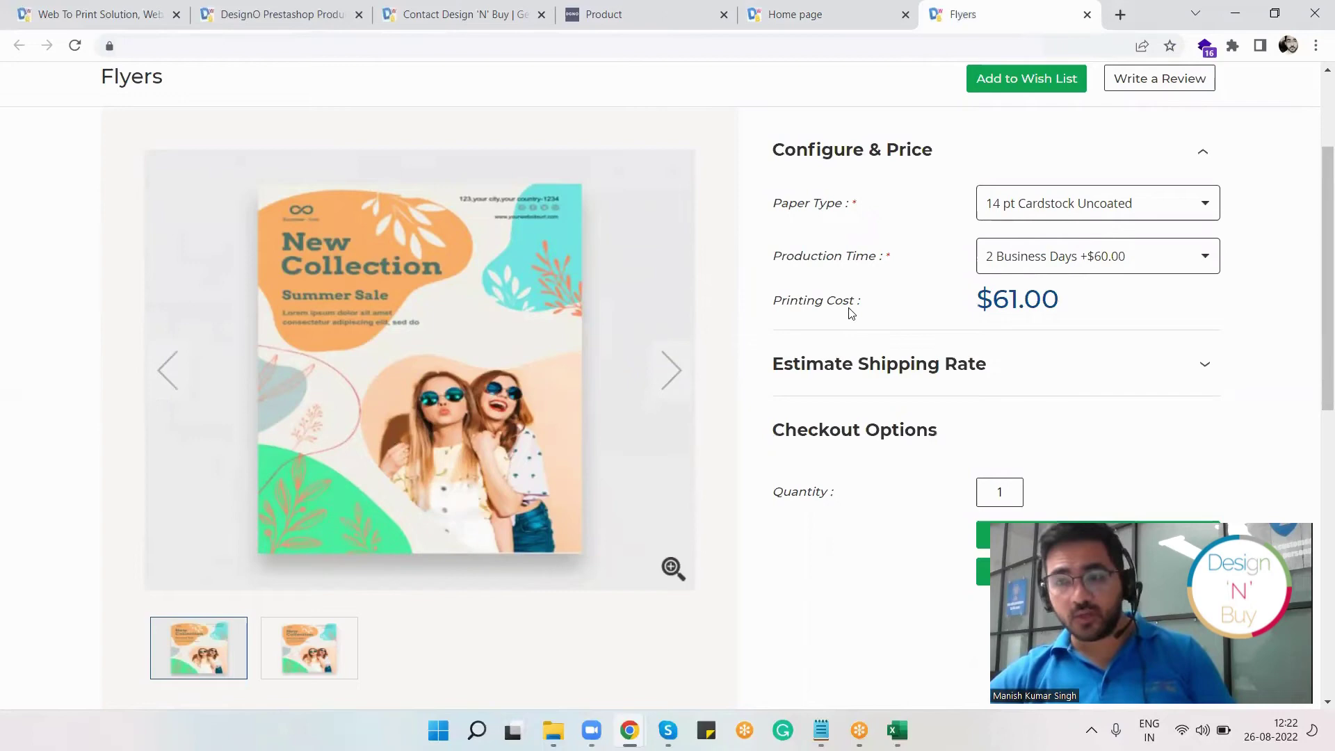
pyautogui.scroll(-1, 1051, 136)
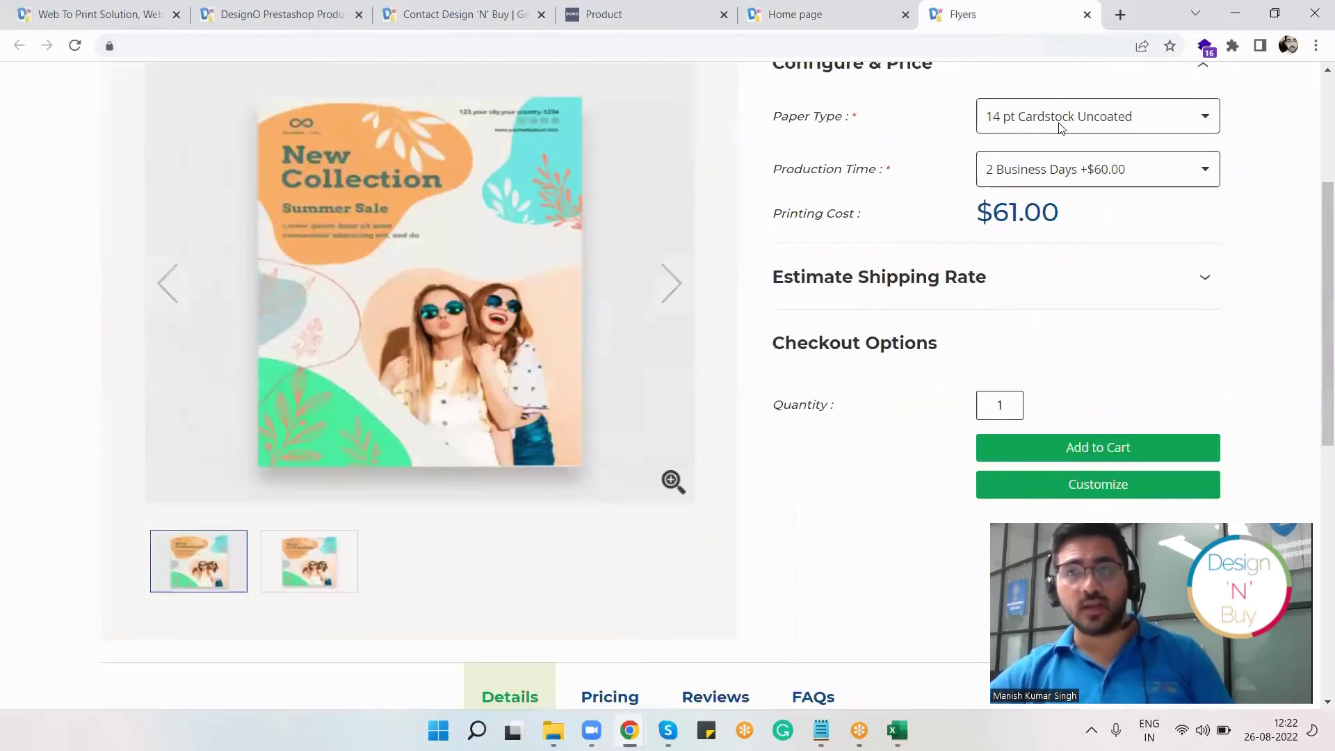
pyautogui.scroll(-3, 1062, 251)
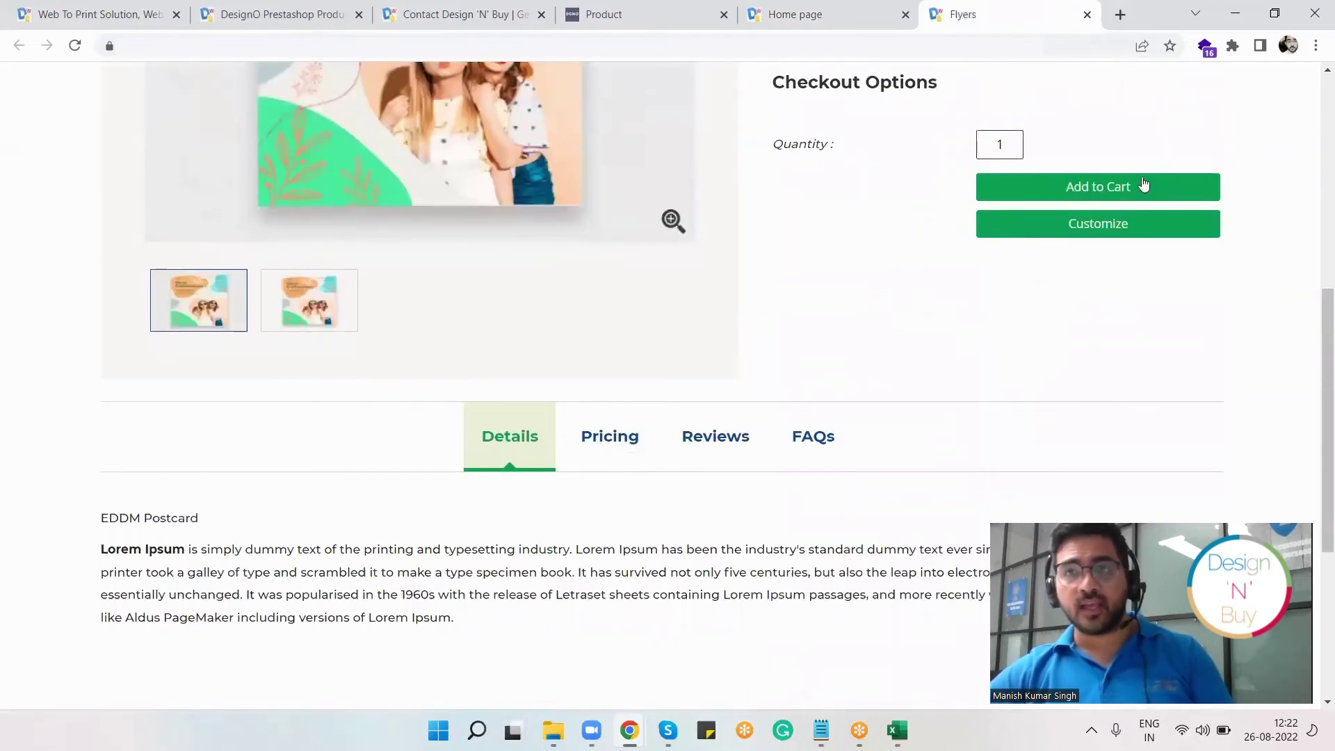
# Step: Open the Double Cheese Burger flyer in the Designer Tool and show the art categories
pyautogui.click(1083, 230)
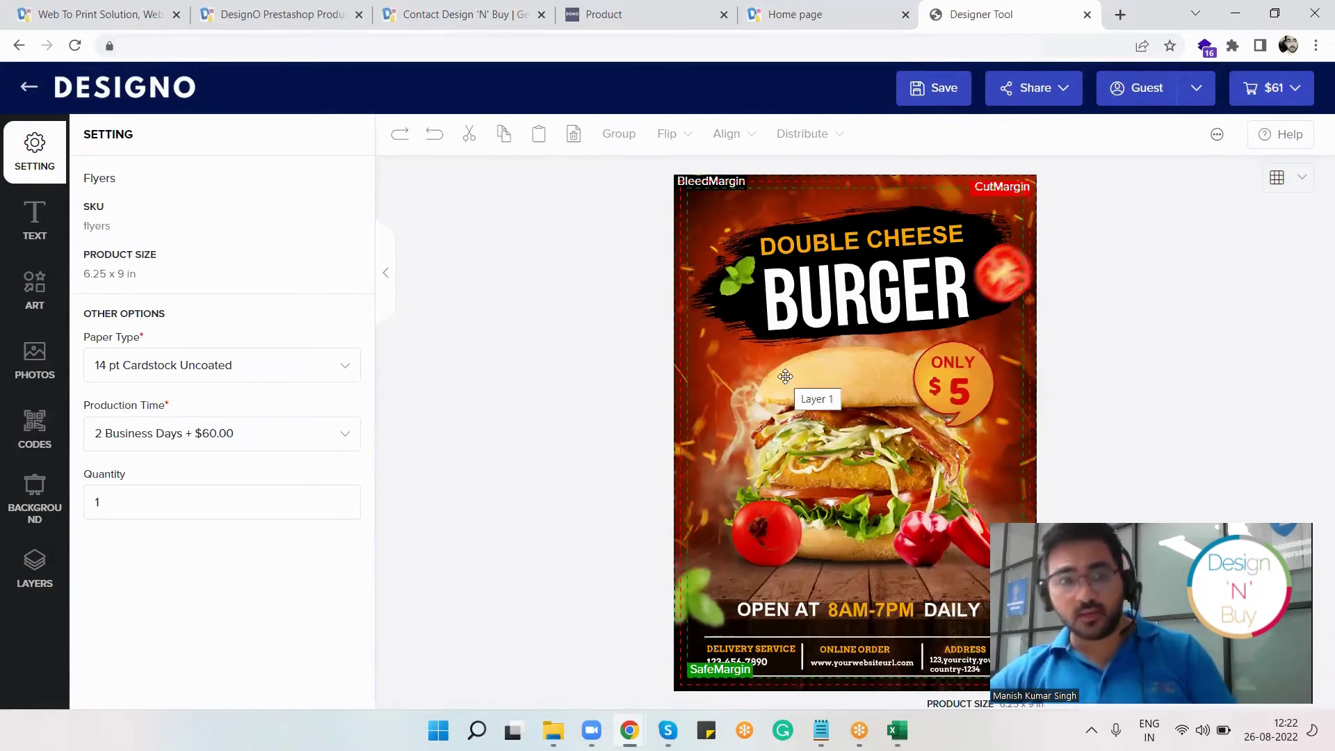
pyautogui.click(19, 224)
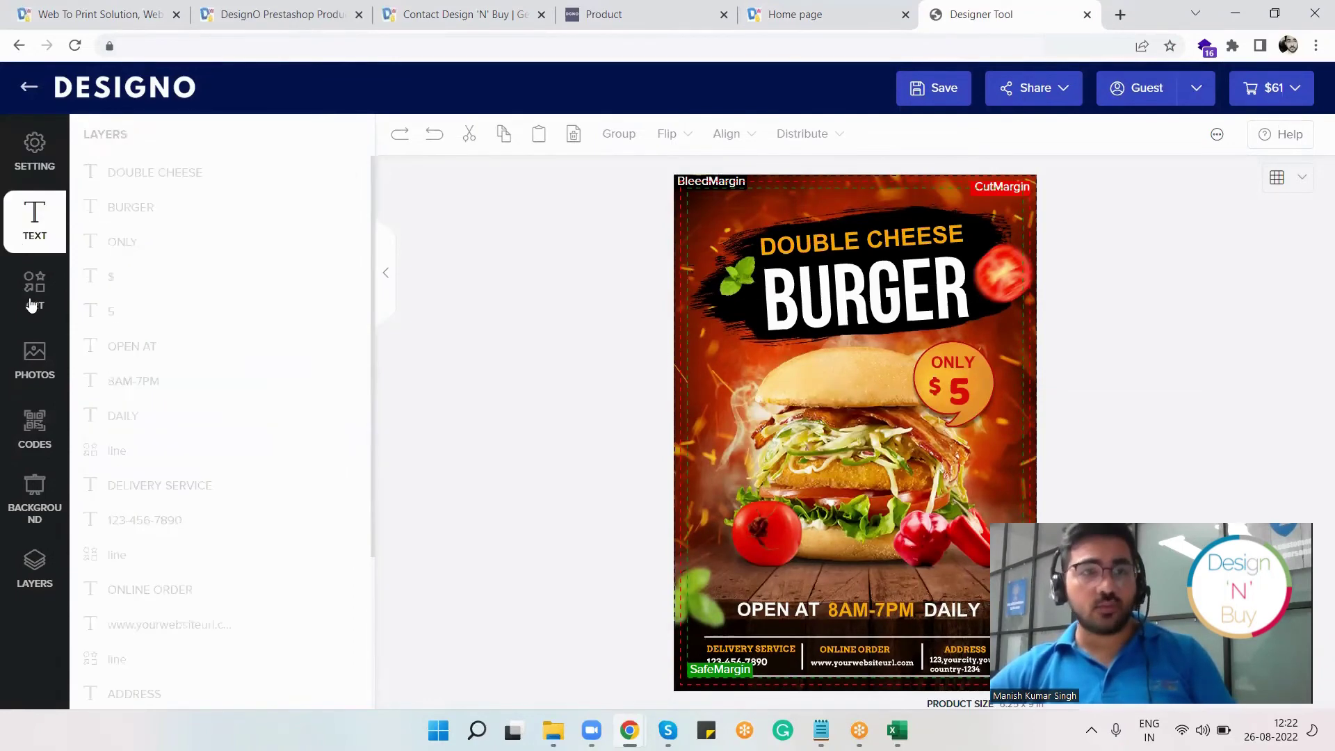
pyautogui.click(33, 300)
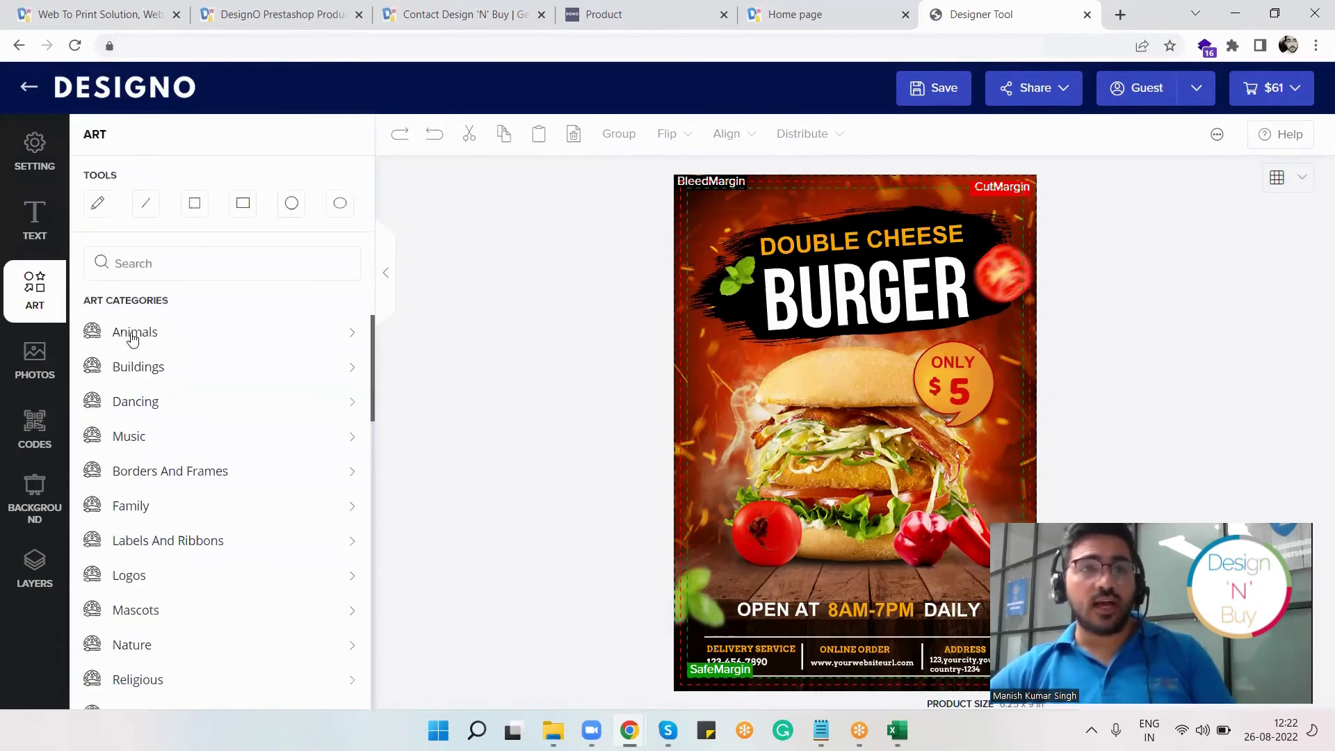
# Step: Add the purple elephant from Animals clipart and move it to the lower left above OPEN AT
pyautogui.click(132, 338)
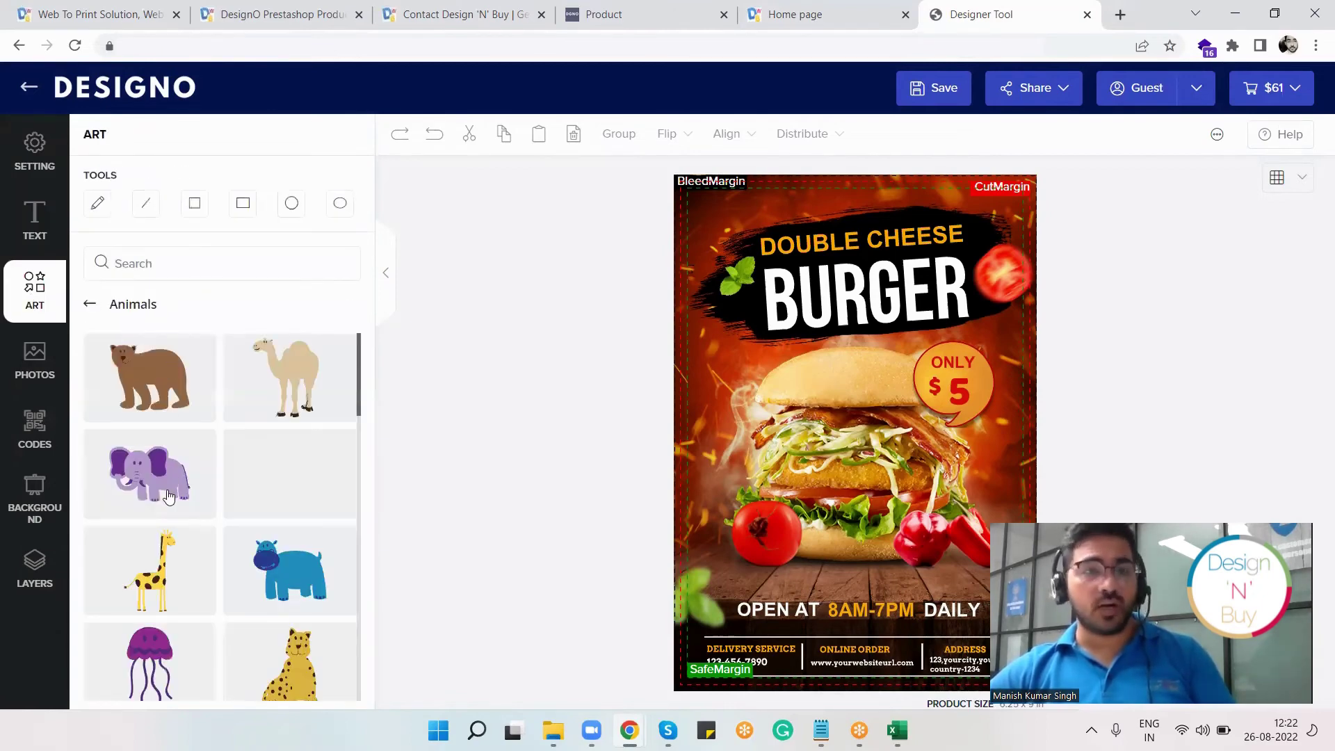
pyautogui.click(141, 484)
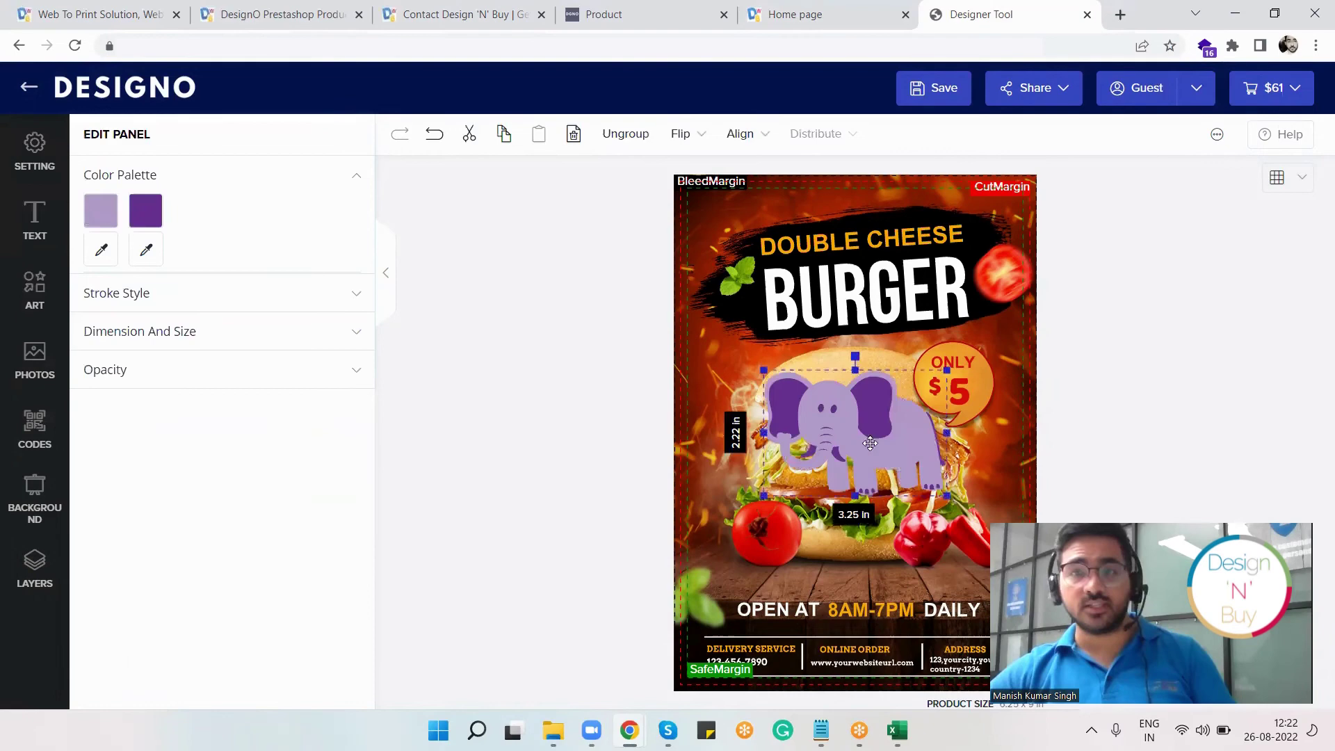
pyautogui.moveTo(887, 520); pyautogui.dragTo(814, 614)
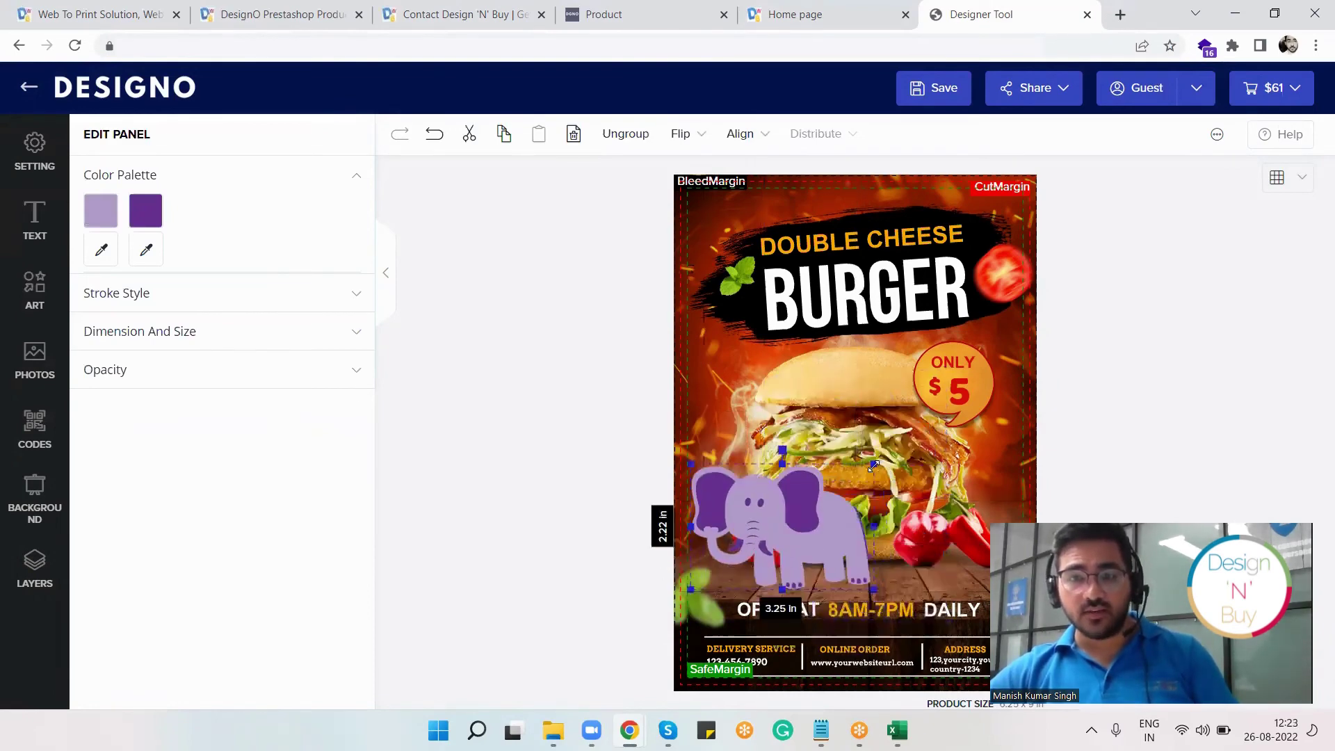
# Step: Shrink the elephant to 2.25 × 1.54 in, nudge it lower, and open the $61 add-to-cart options
pyautogui.moveTo(873, 465); pyautogui.dragTo(819, 501)
pyautogui.moveTo(766, 539); pyautogui.dragTo(772, 554)
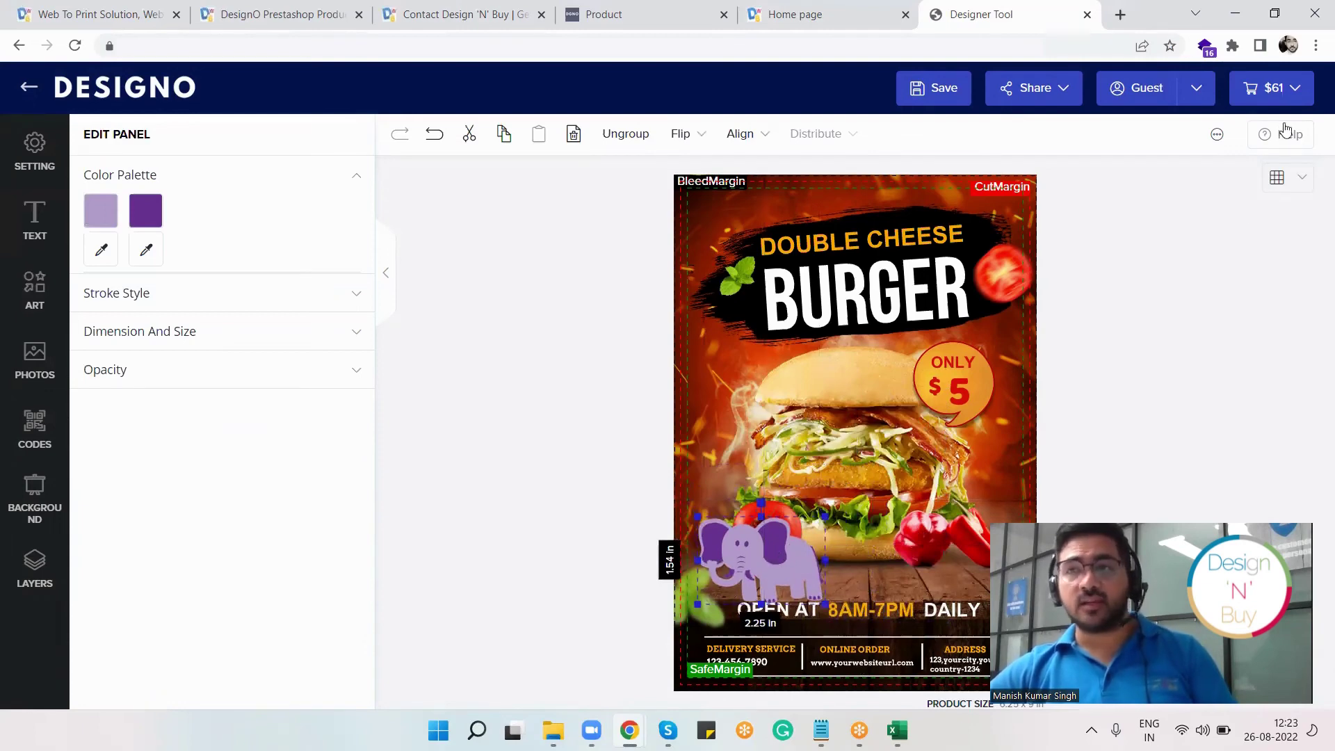
pyautogui.click(1272, 90)
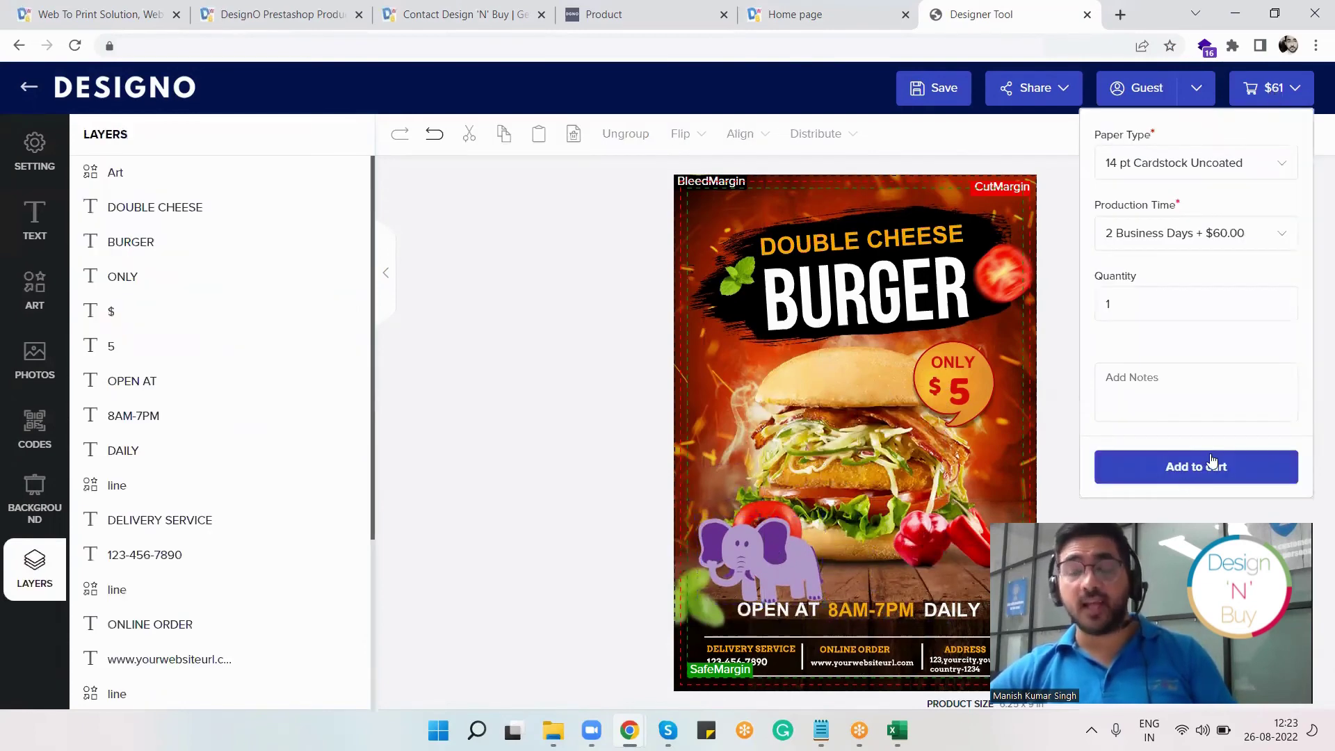